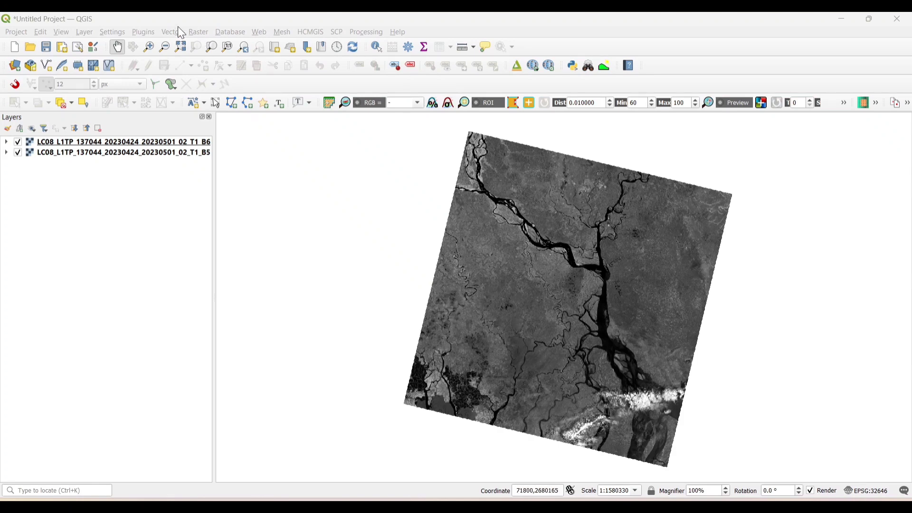
- Start a Raster Calculator expression with the numerator (B5 - B6)
click(200, 33)
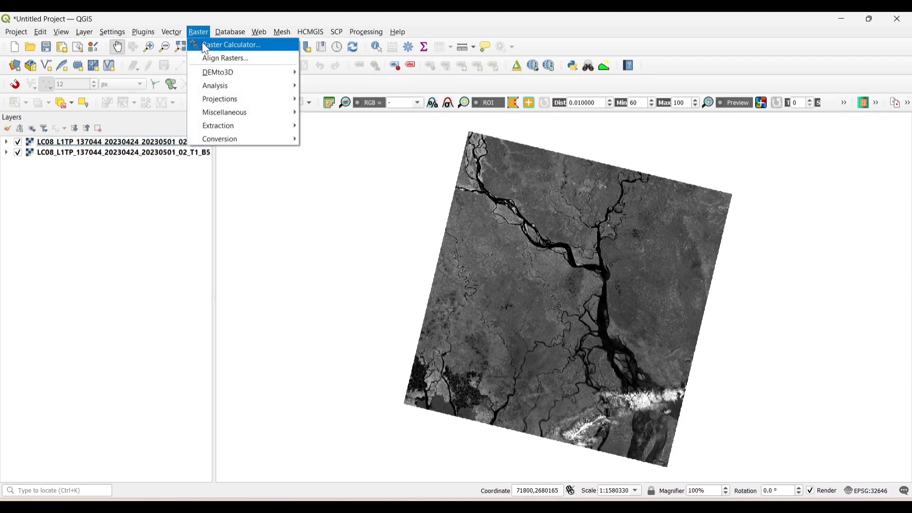
click(206, 47)
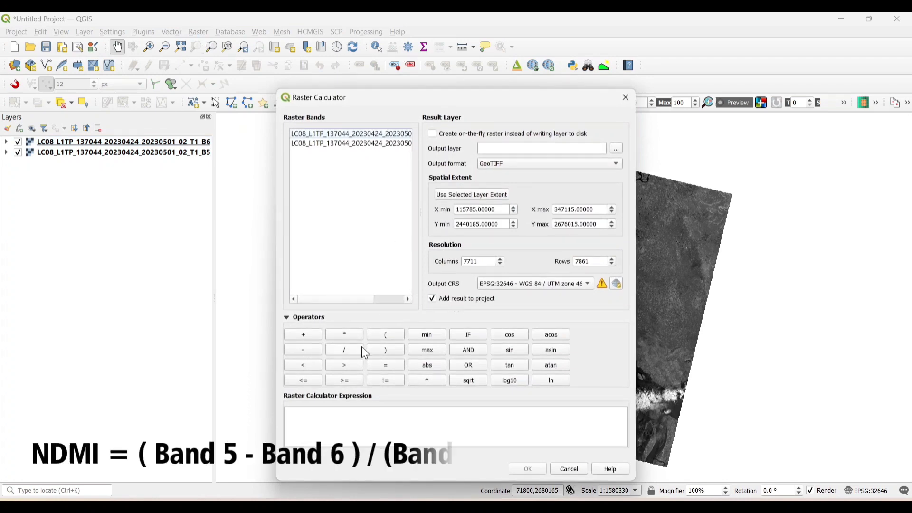
click(383, 336)
double_click(404, 135)
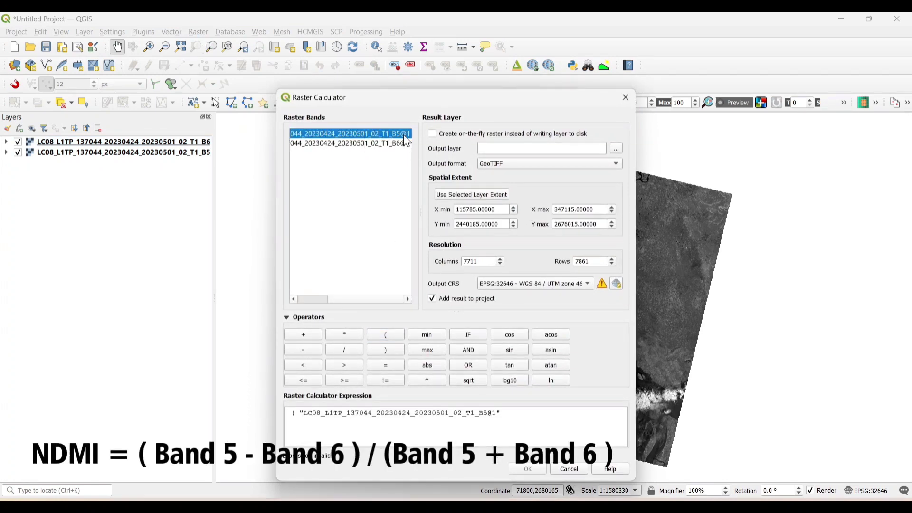
click(306, 352)
double_click(394, 144)
click(492, 421)
- Divide by (B5 + B6) to complete the NDMI expression
click(397, 350)
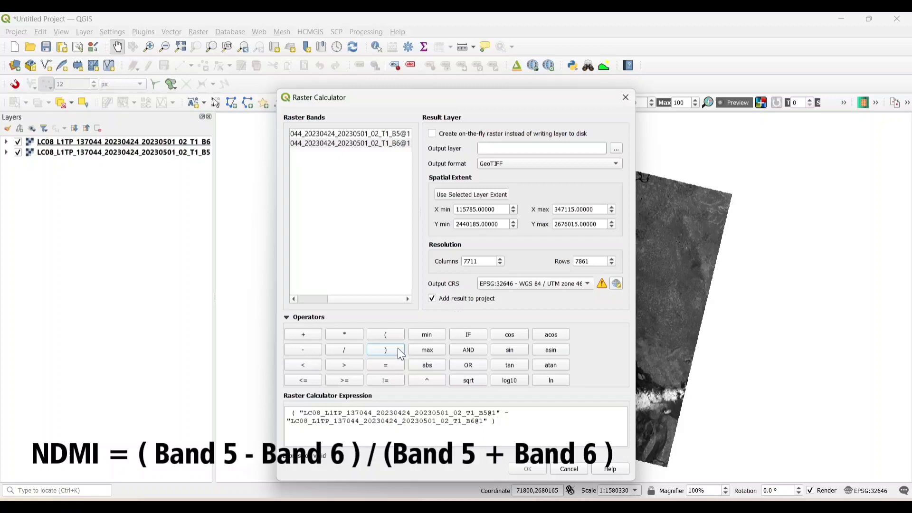
click(346, 350)
click(385, 334)
double_click(351, 134)
click(303, 336)
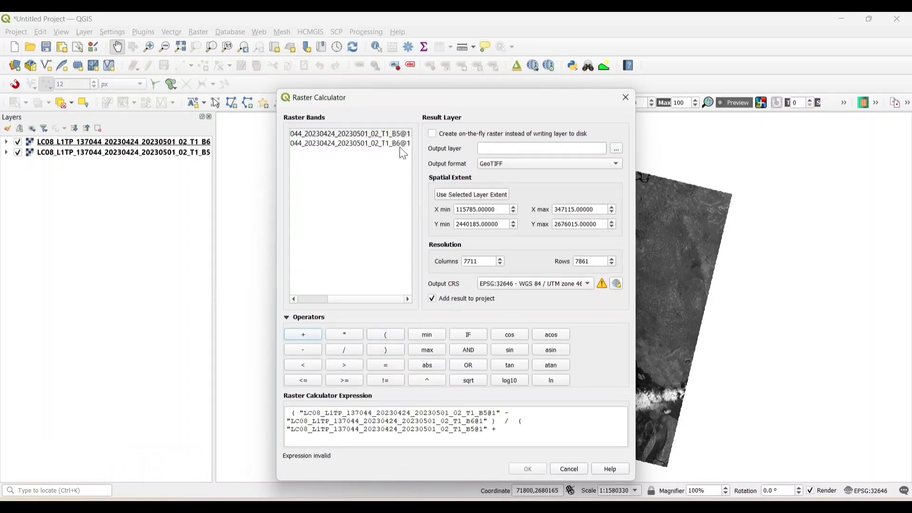
double_click(400, 144)
click(385, 350)
- Set the output file to NDMI in the INDEXES folder
click(617, 148)
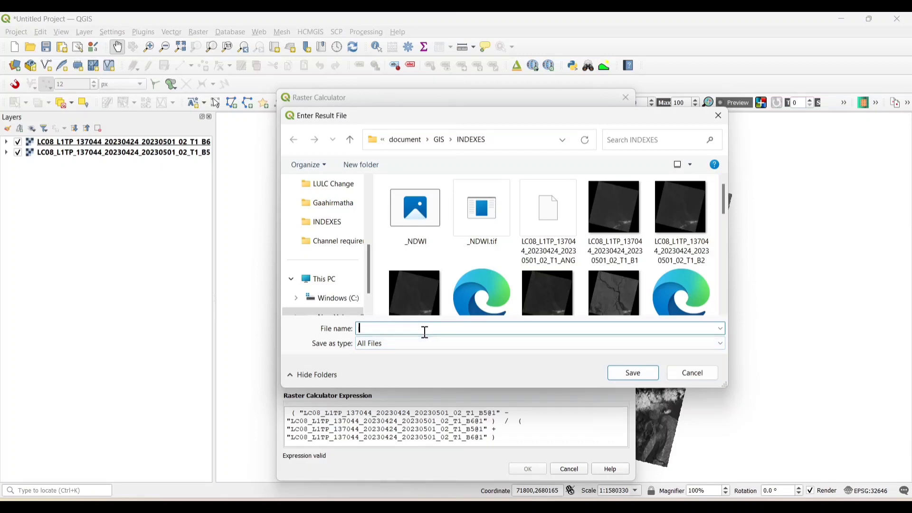
text(N)
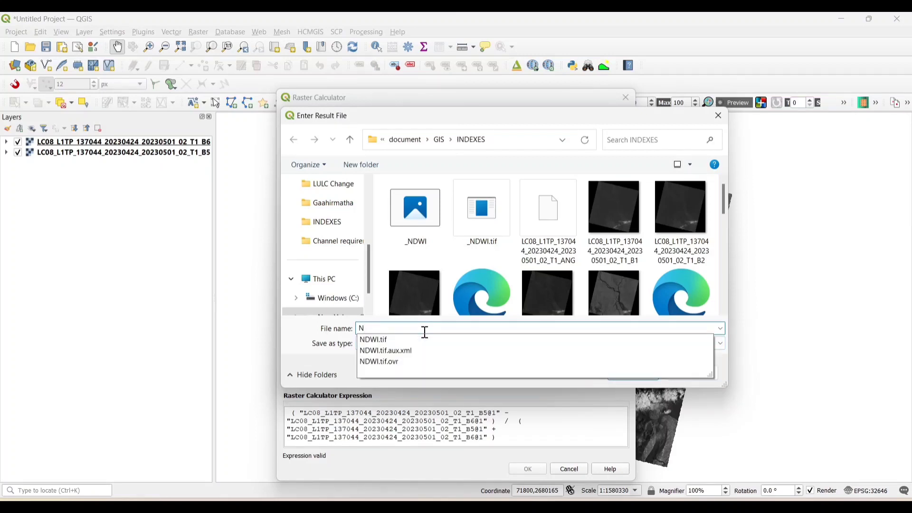
text(DMI)
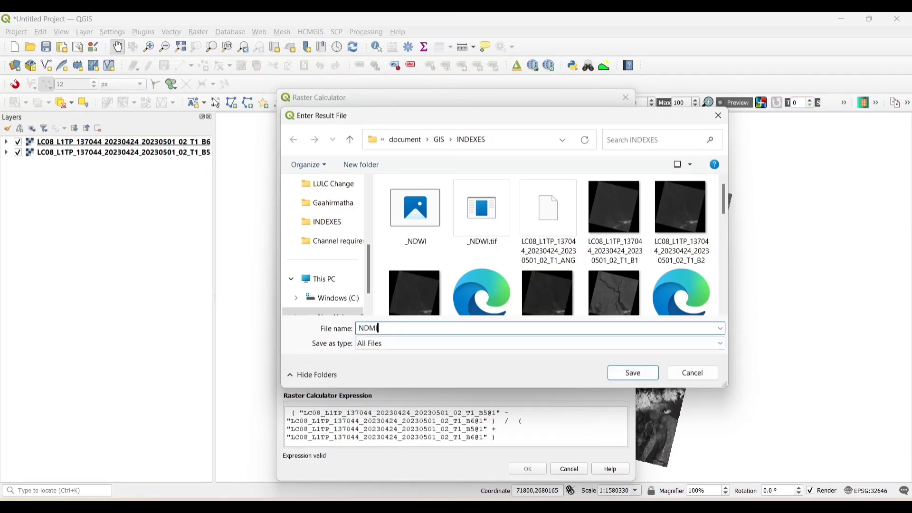
click(636, 373)
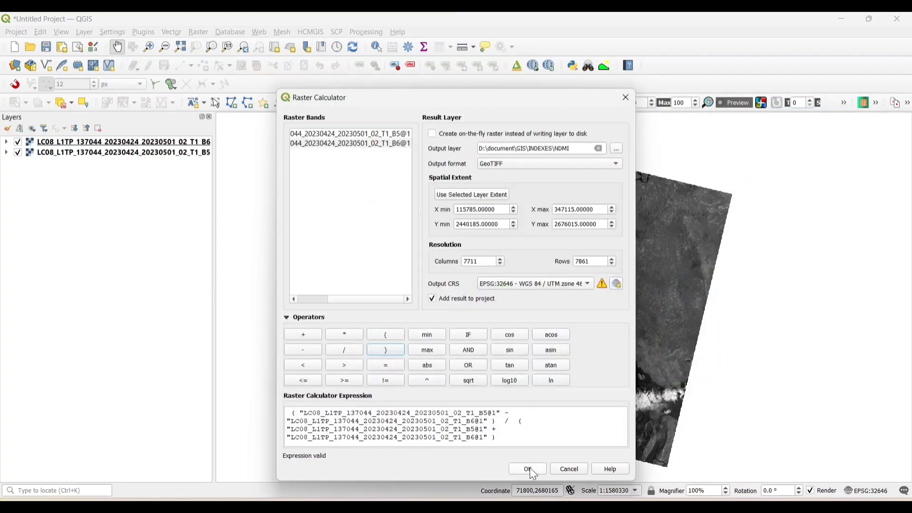
- Create the NDMI layer and style it as singleband pseudocolor with Equal Interval mode
click(529, 471)
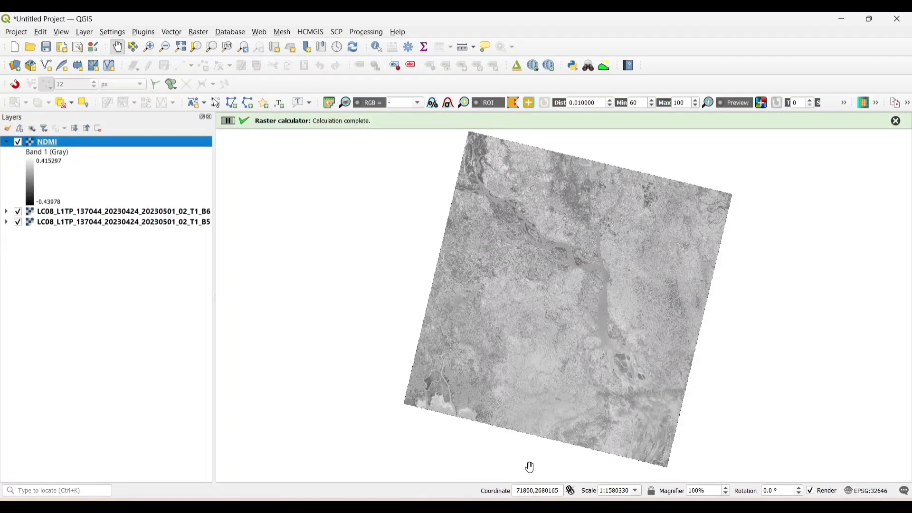
double_click(30, 144)
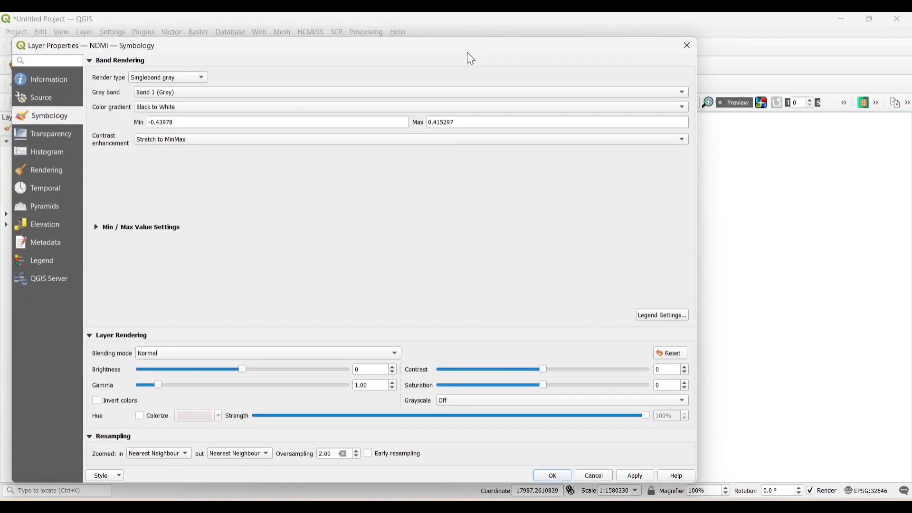
click(194, 78)
click(187, 89)
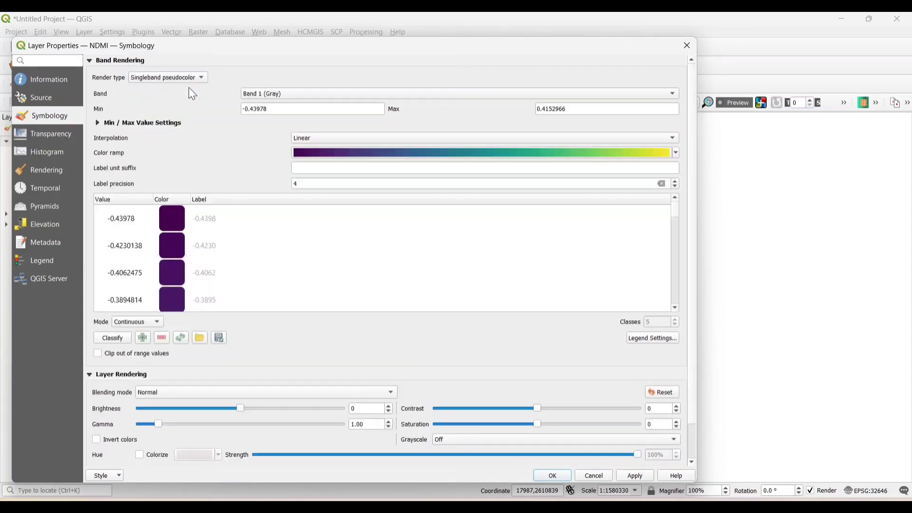
click(144, 324)
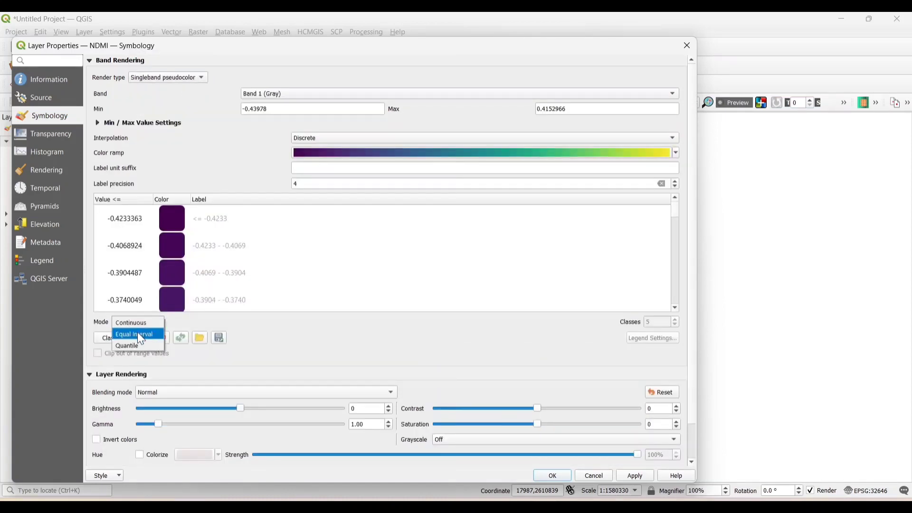
click(138, 334)
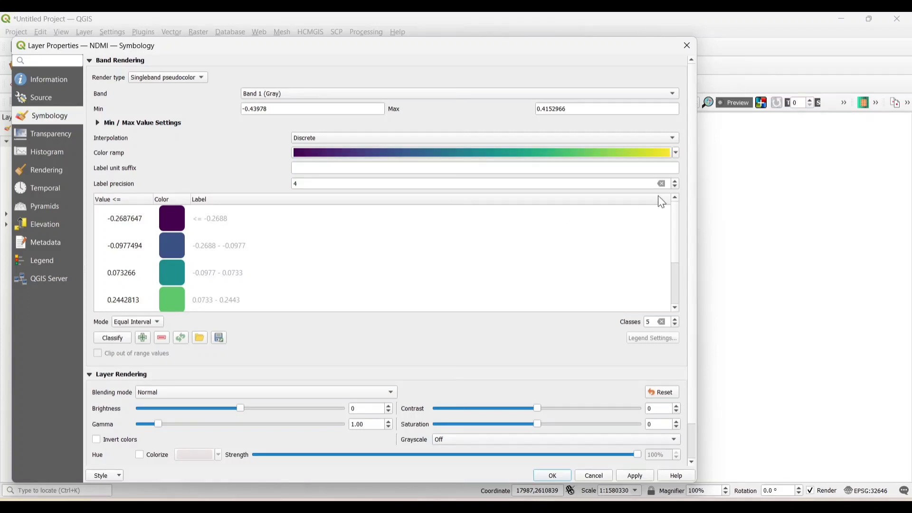
- Set the label precision to 1 decimal and reduce the classes to 3
click(674, 186)
click(674, 186)
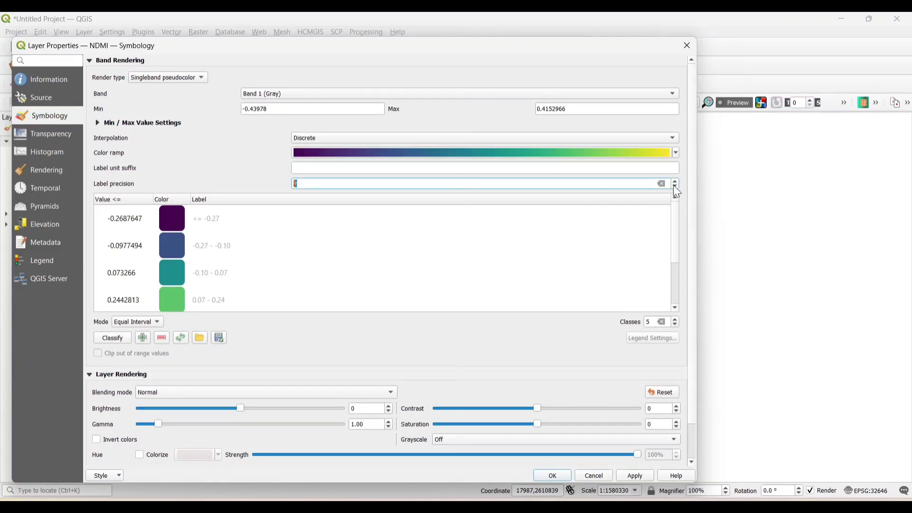
click(675, 187)
scroll(361, 267, down, 2)
scroll(361, 267, up, 2)
click(676, 323)
click(675, 323)
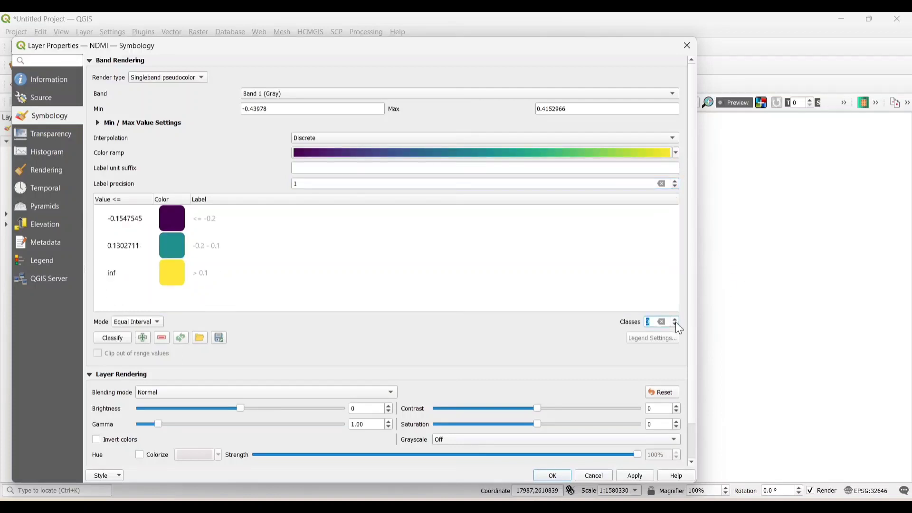
- Color the highest NDMI class blue #427fa2
double_click(173, 274)
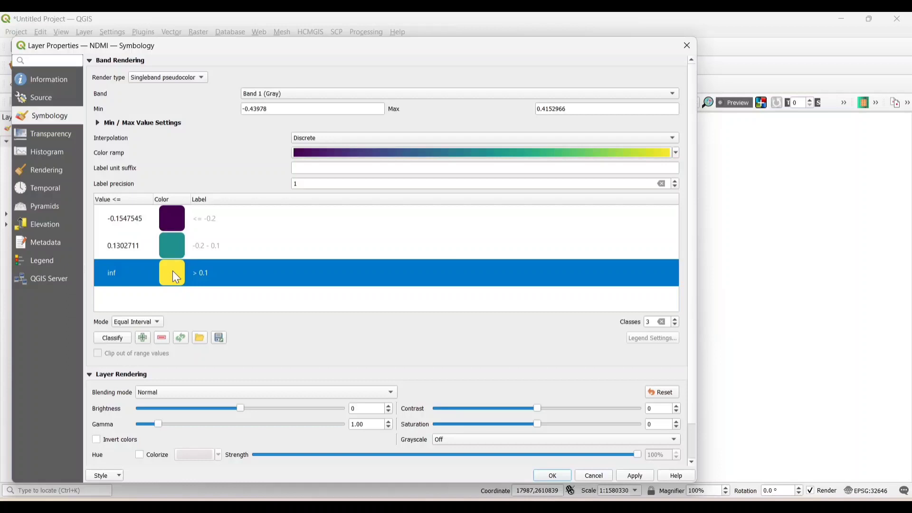
scroll(309, 242, down, 10)
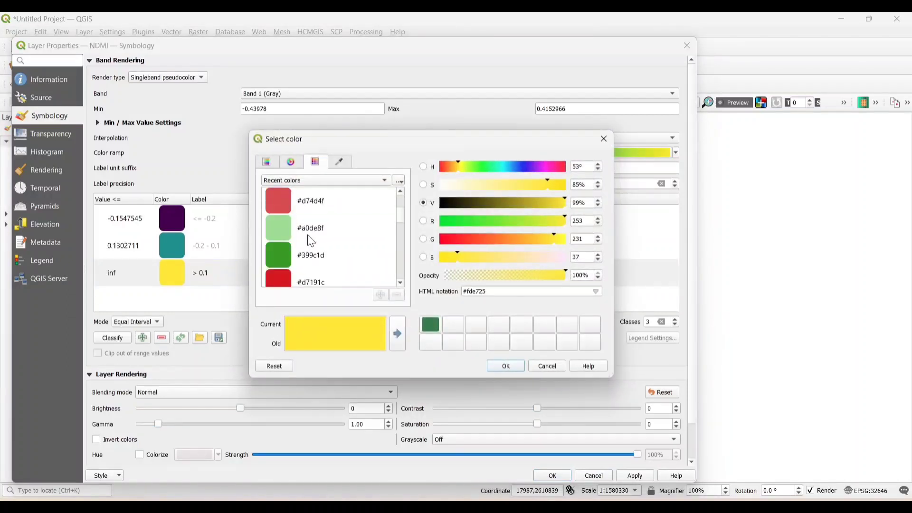
scroll(311, 241, up, 3)
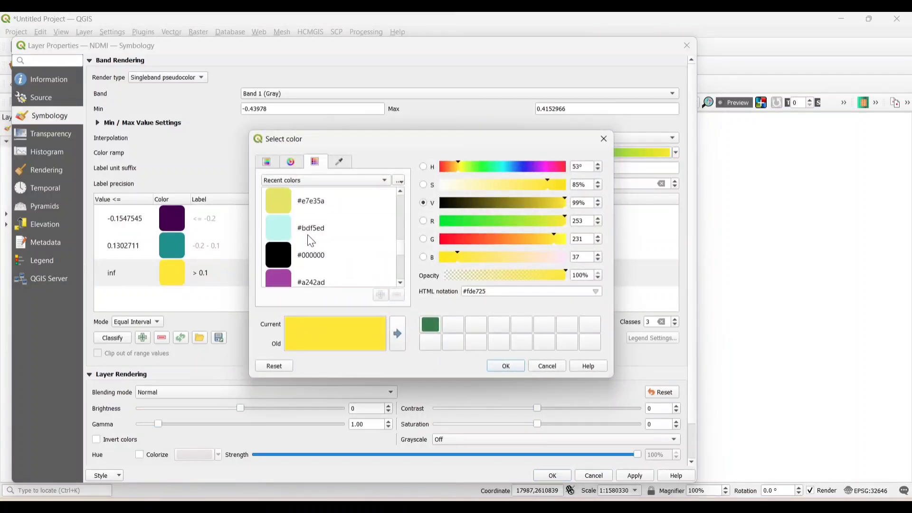
scroll(311, 241, up, 8)
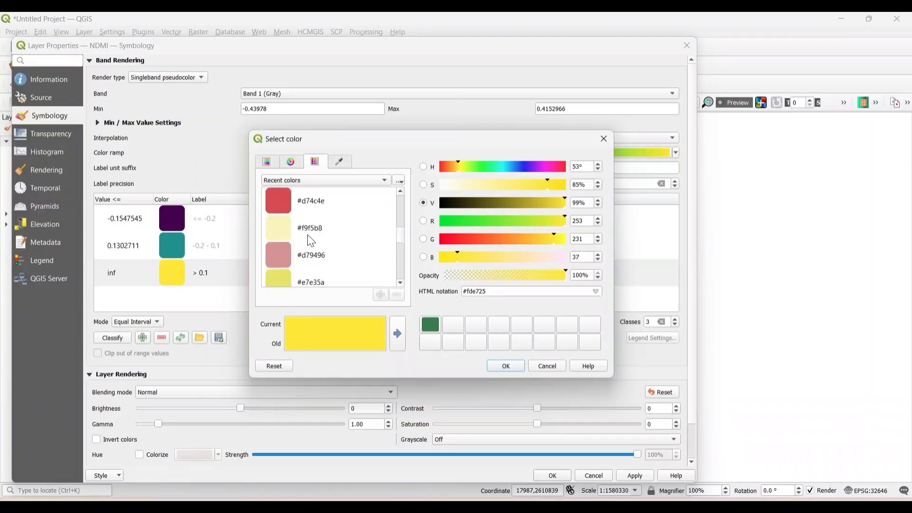
scroll(311, 242, up, 3)
click(289, 208)
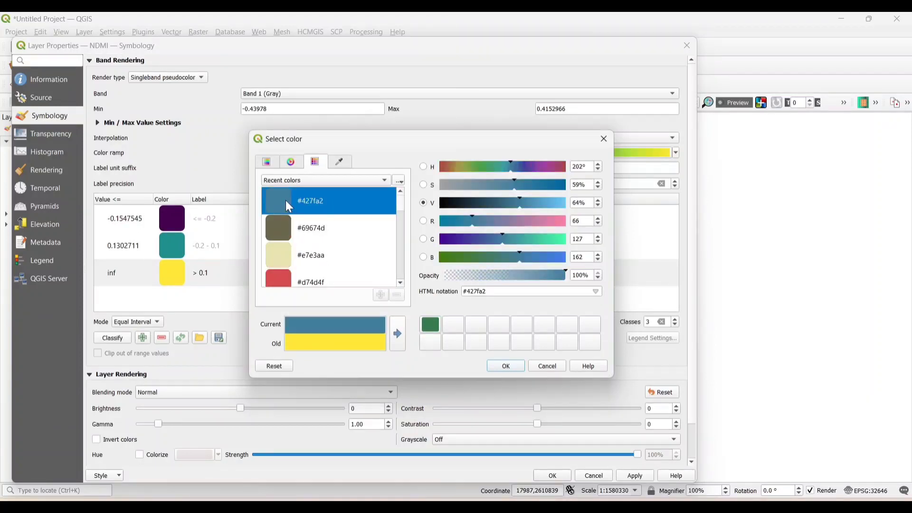
click(515, 369)
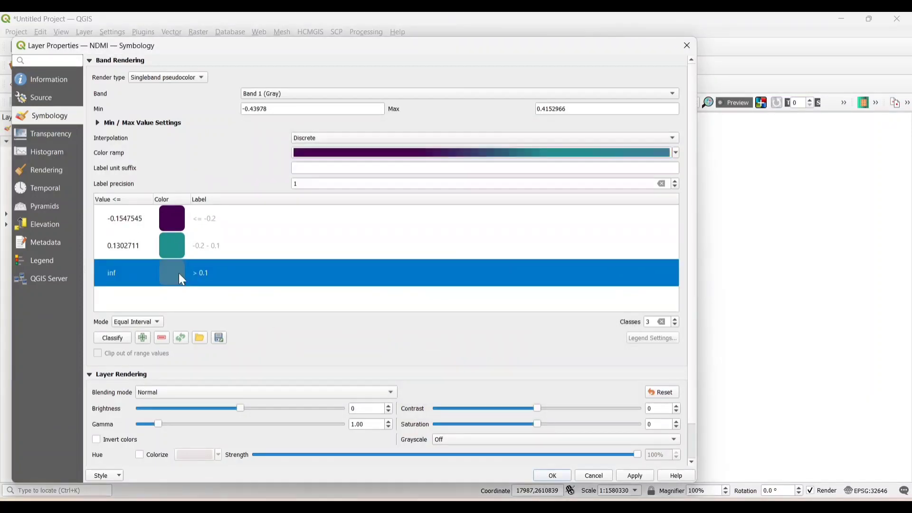
click(170, 246)
- Color the middle class (0.1302711) light green #a0de8f
double_click(171, 246)
scroll(315, 252, down, 3)
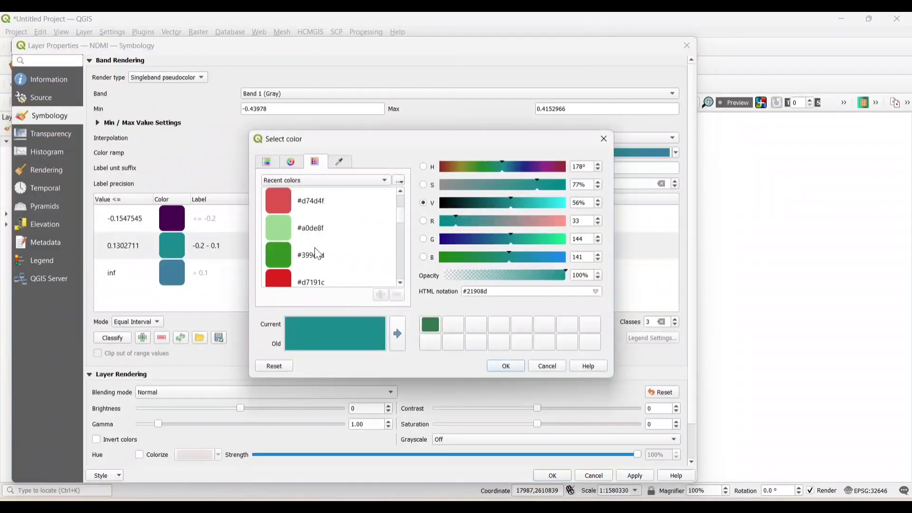
click(287, 255)
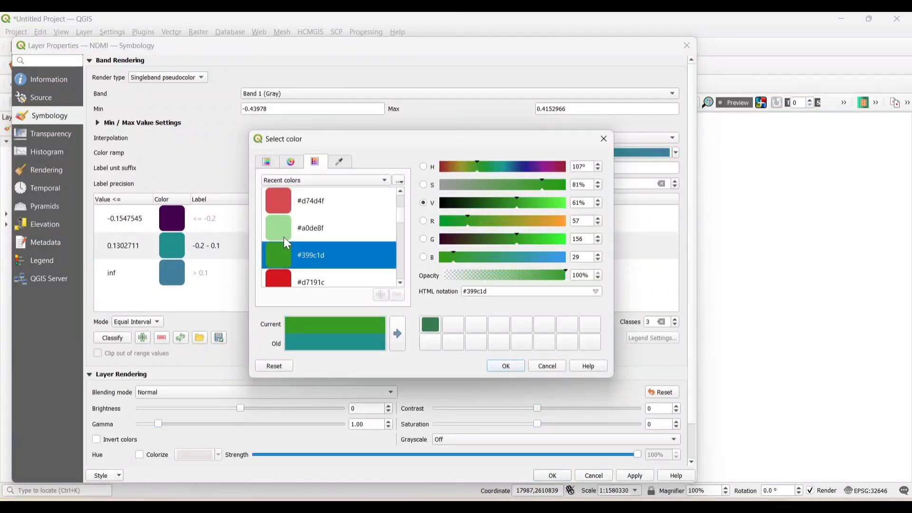
click(287, 242)
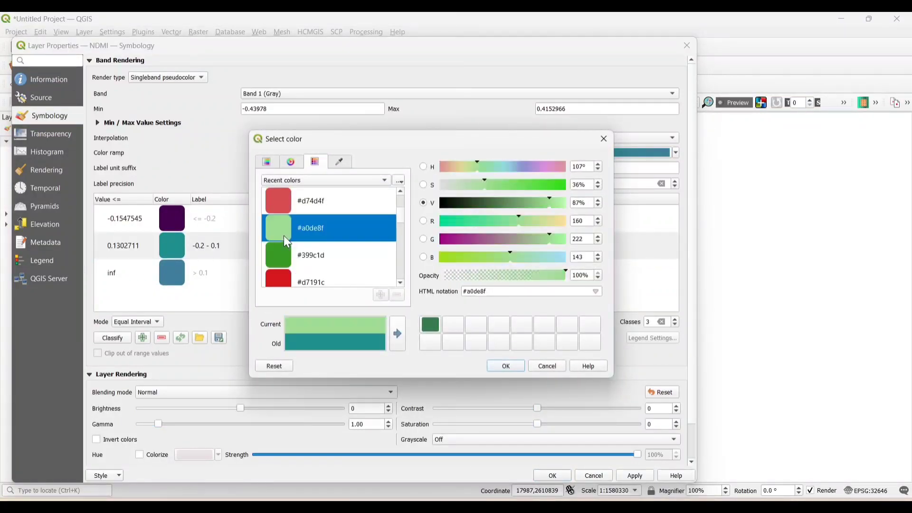
click(506, 366)
- Color the driest class (-0.1547545) pale yellow #f9f5b8 and apply the colors
click(168, 213)
double_click(168, 212)
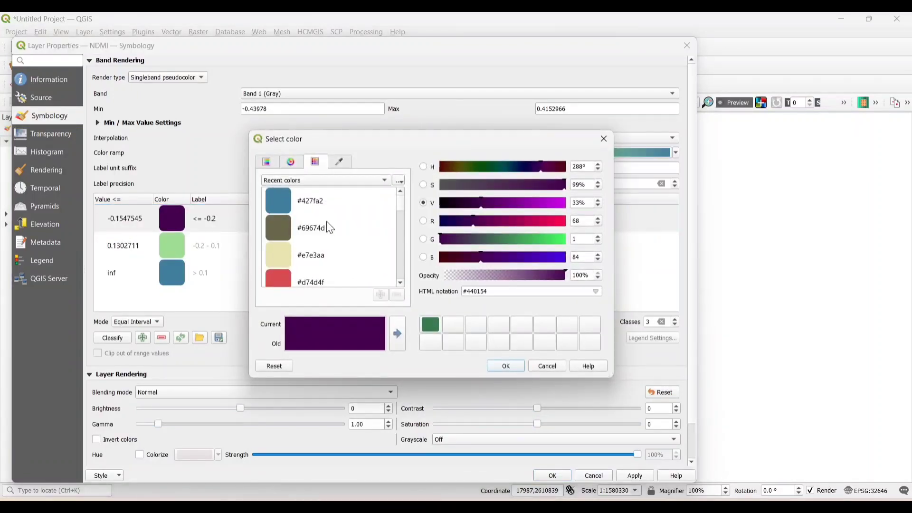
scroll(331, 228, down, 2)
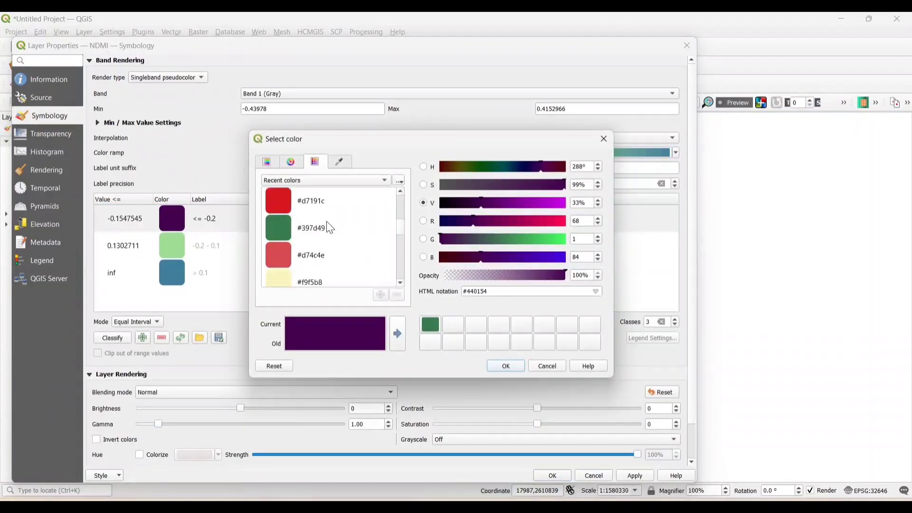
scroll(331, 229, down, 1)
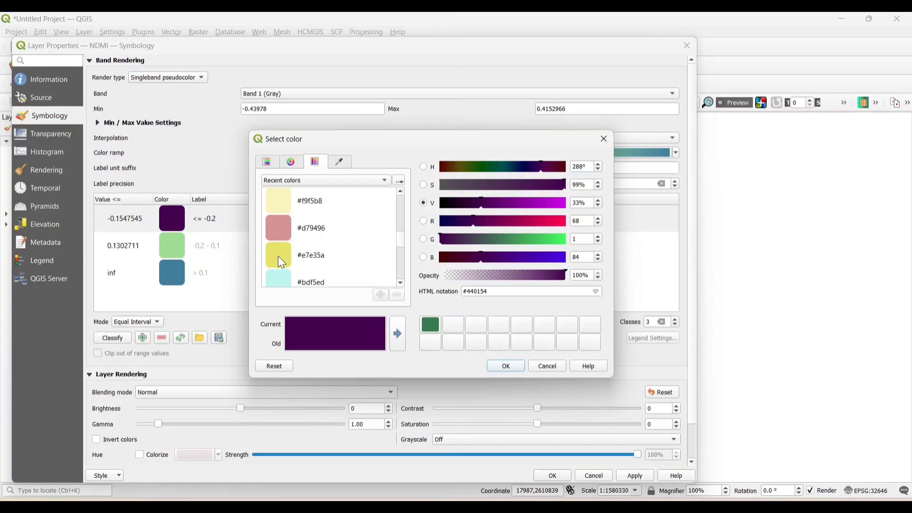
click(287, 205)
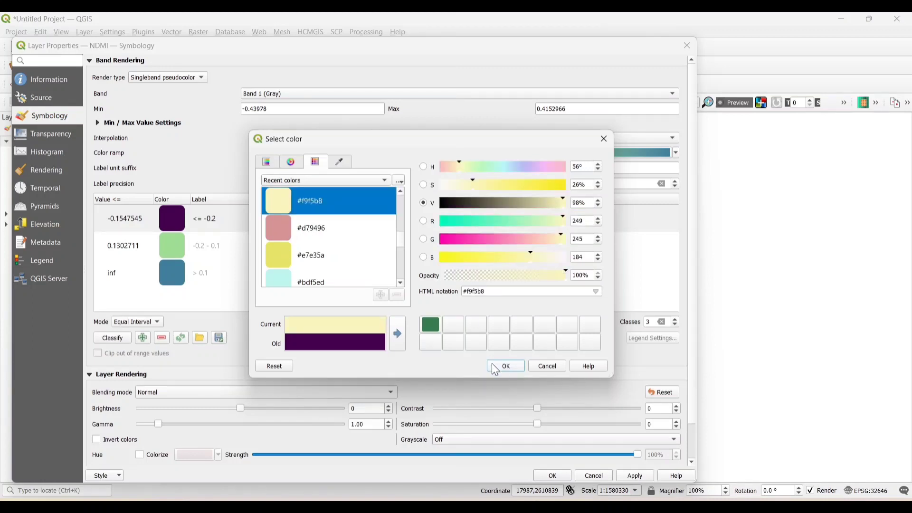
click(506, 367)
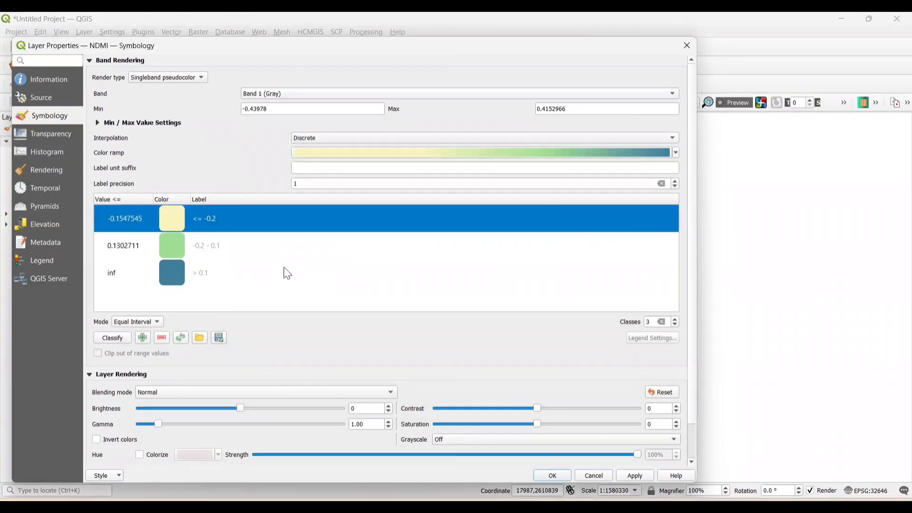
click(636, 476)
- Close Layer Properties, then zoom and pan around the three-class NDMI map
click(553, 476)
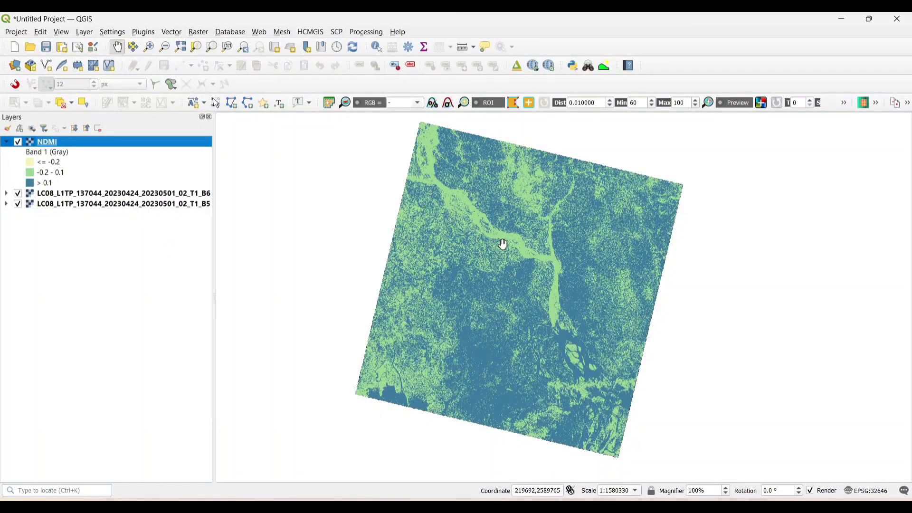
scroll(496, 331, up, 3)
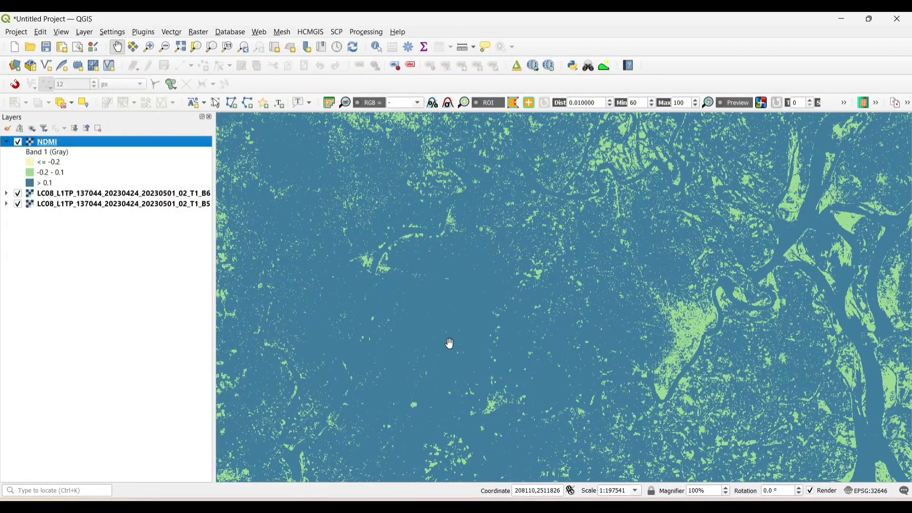
scroll(416, 317, down, 1)
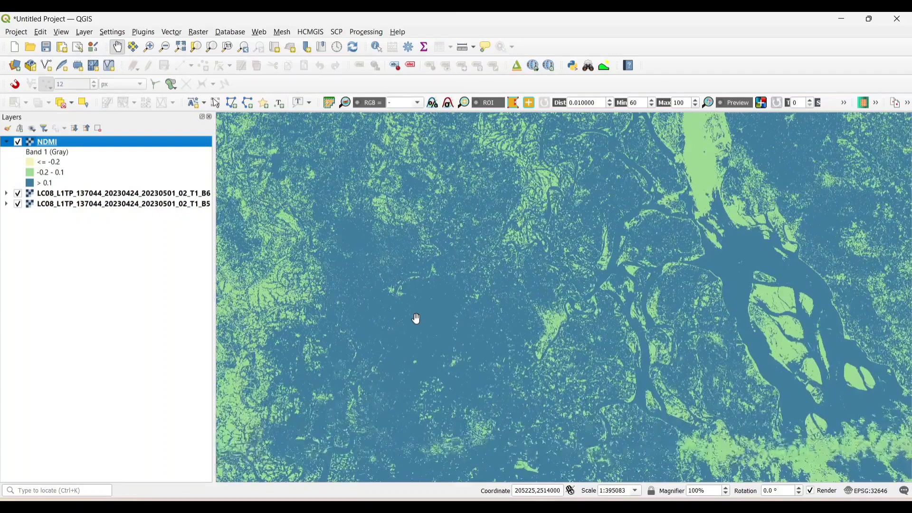
scroll(416, 318, down, 1)
scroll(448, 306, down, 1)
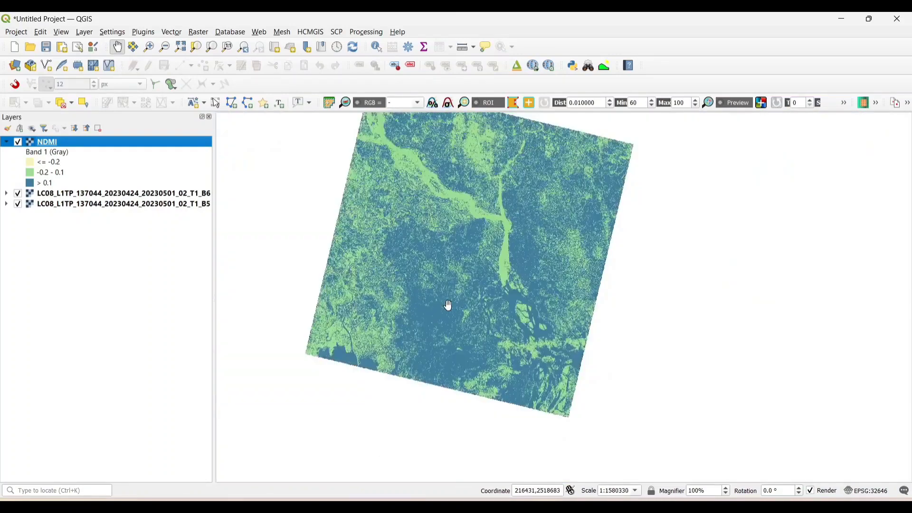
drag(456, 234, 457, 237)
scroll(357, 340, up, 1)
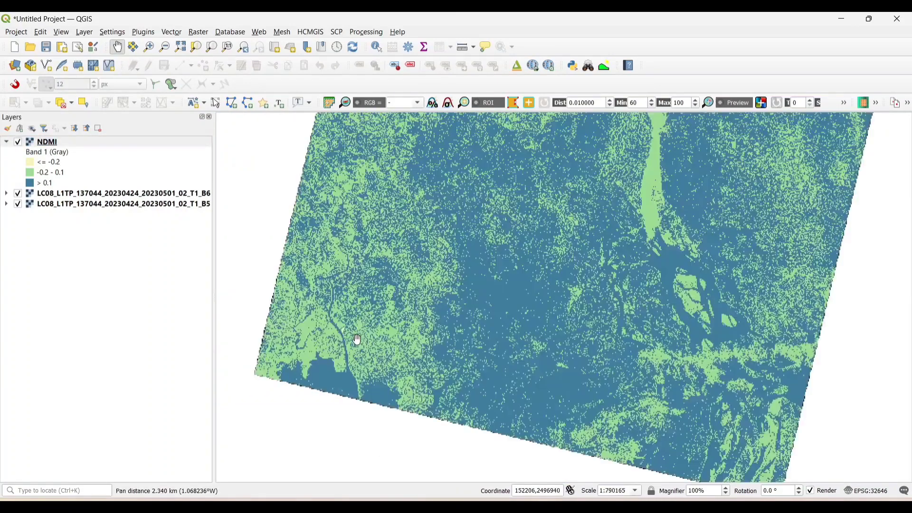
scroll(357, 339, up, 3)
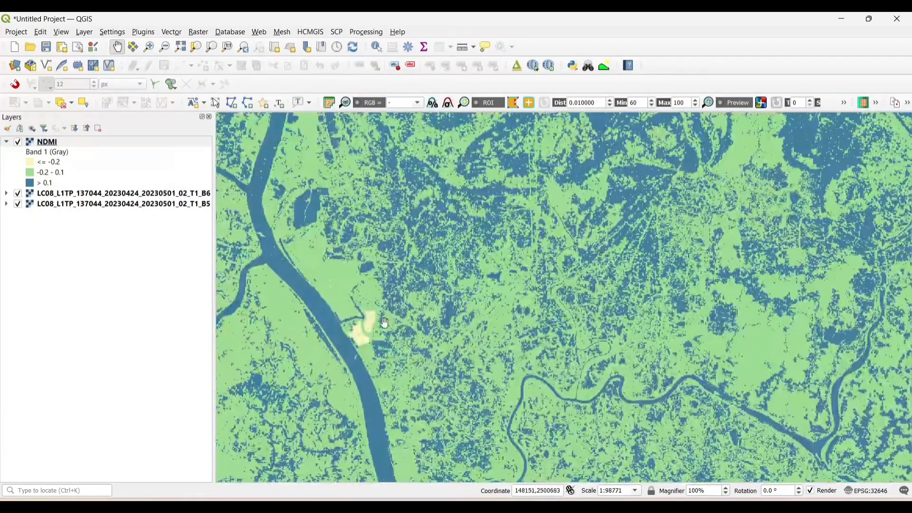
scroll(375, 330, up, 2)
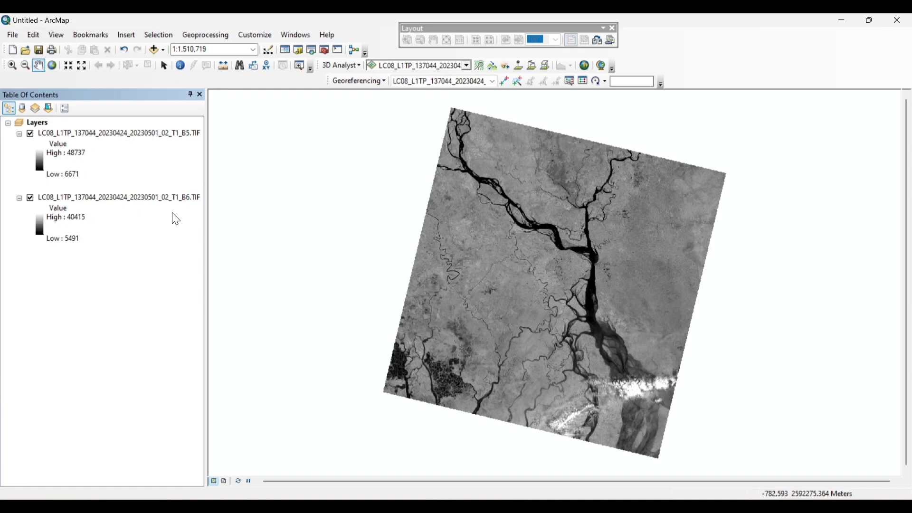
- Search for RASTER CALCULATOR and launch the Raster Calculator (Spatial Analyst) tool
click(312, 49)
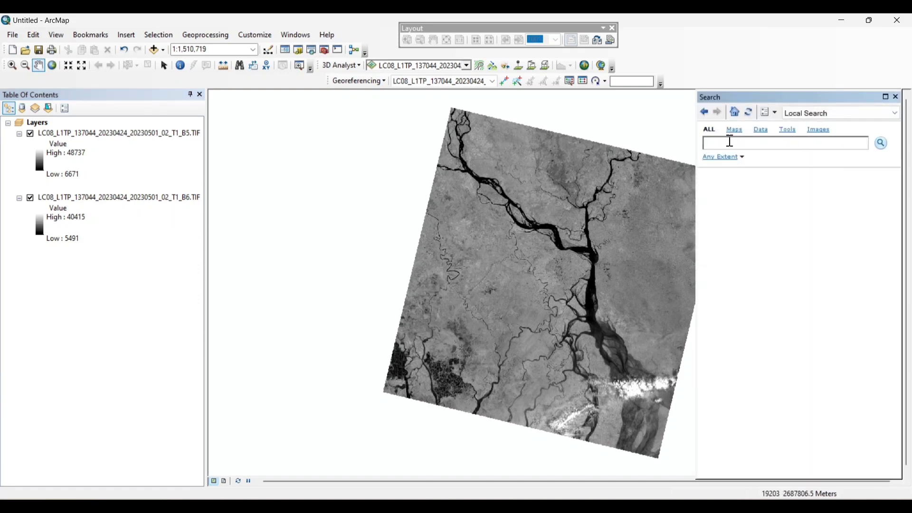
text(RASTER CALCULATOR)
key(Return)
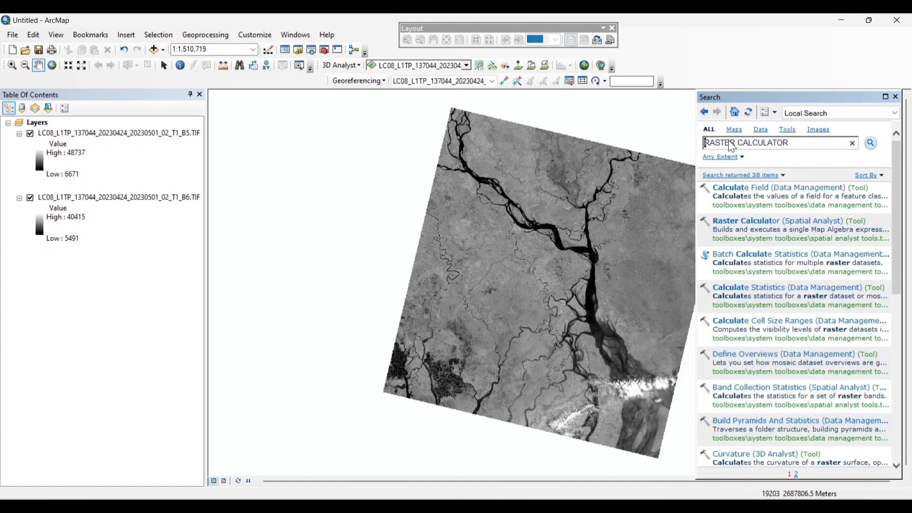
click(780, 220)
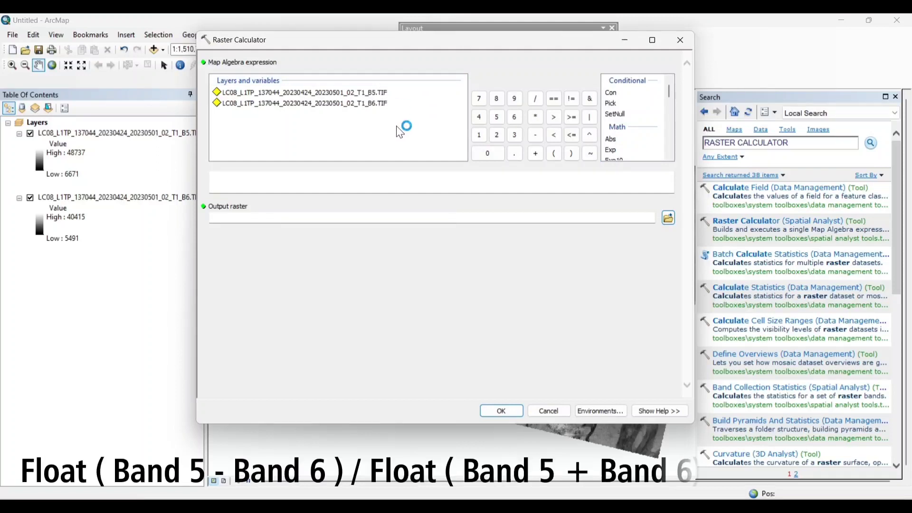
- Build the expression Float(B5 - B6) / Float(B5 + B6) from the band layers
scroll(613, 110, down, 1)
double_click(612, 151)
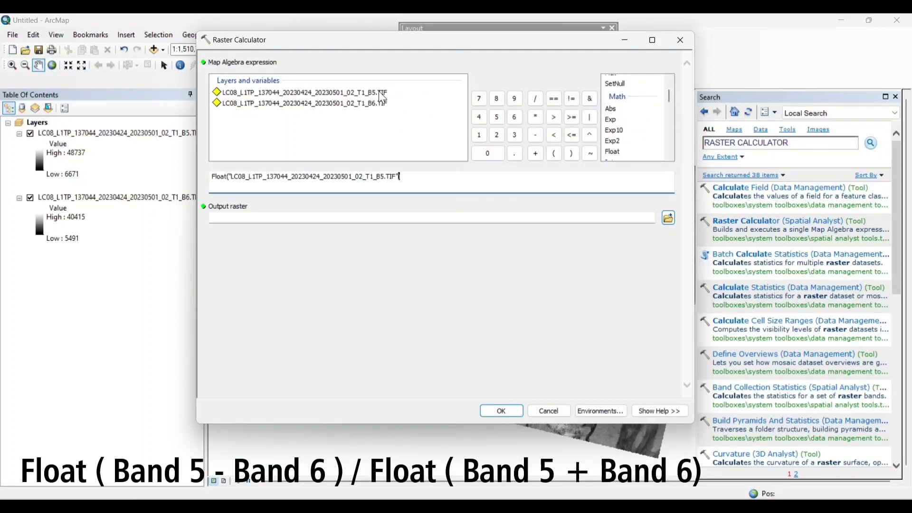
click(535, 134)
double_click(349, 103)
text())
click(535, 98)
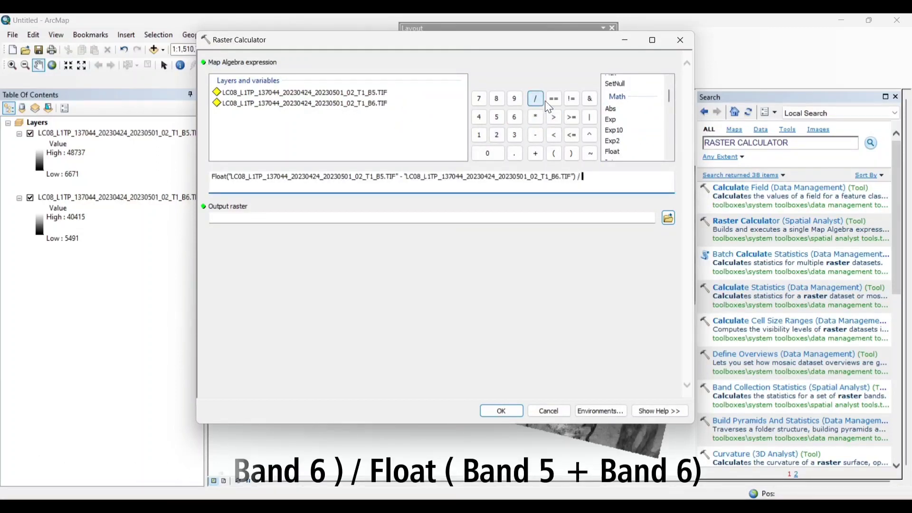
double_click(612, 151)
double_click(304, 93)
click(535, 153)
double_click(304, 103)
text())
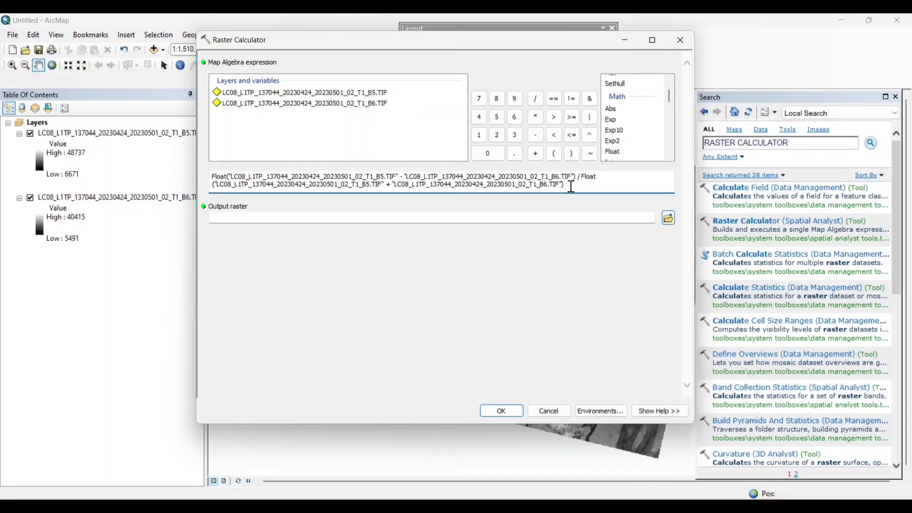
- Name the output raster _NDMI, save it, and run the calculation
click(668, 217)
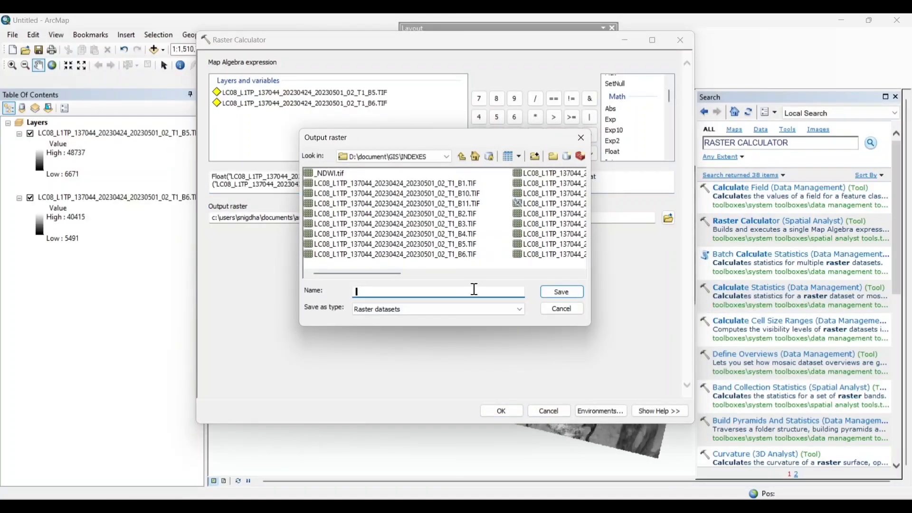
text(_NDMI)
click(561, 292)
click(501, 410)
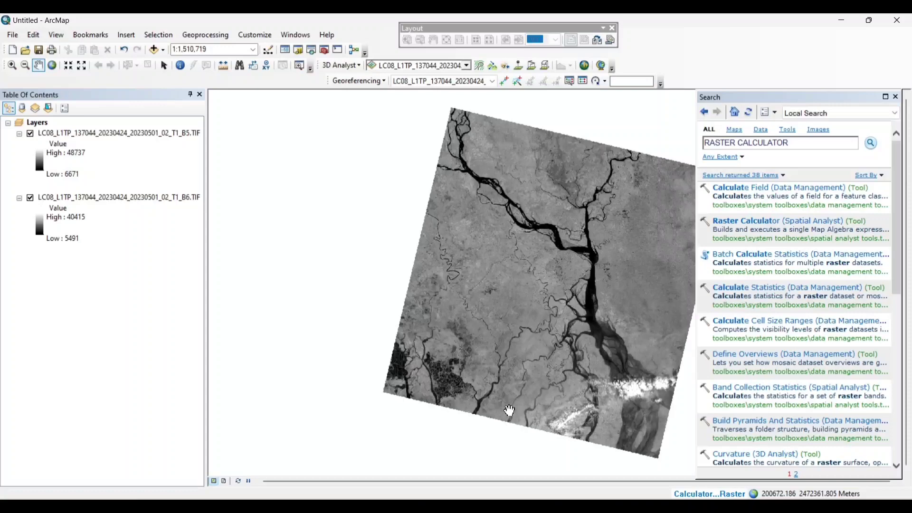
- Hide the B5 and B6 layers and bring up the _NDMI layer's symbology properties
click(895, 96)
click(29, 198)
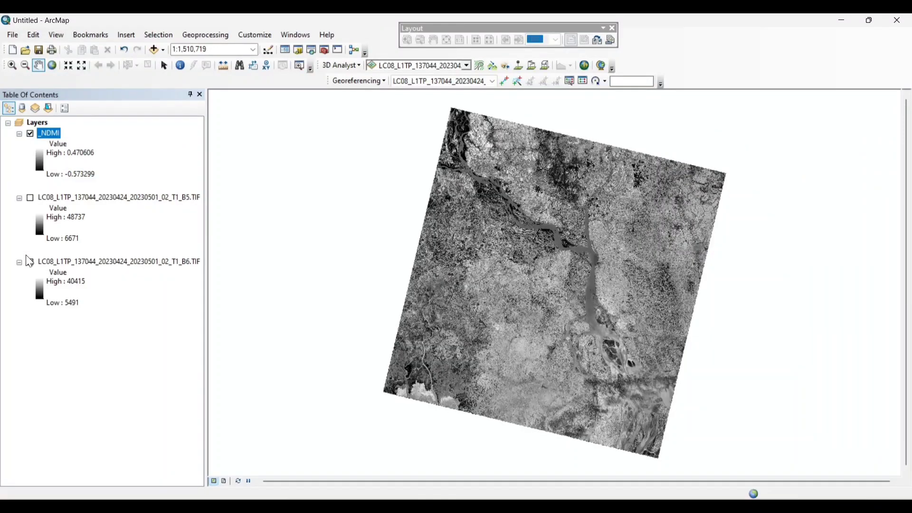
click(30, 262)
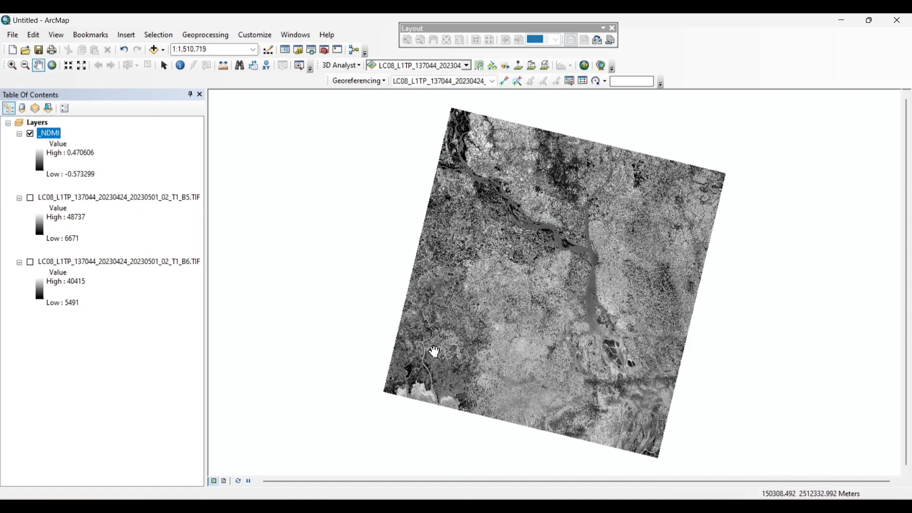
double_click(47, 134)
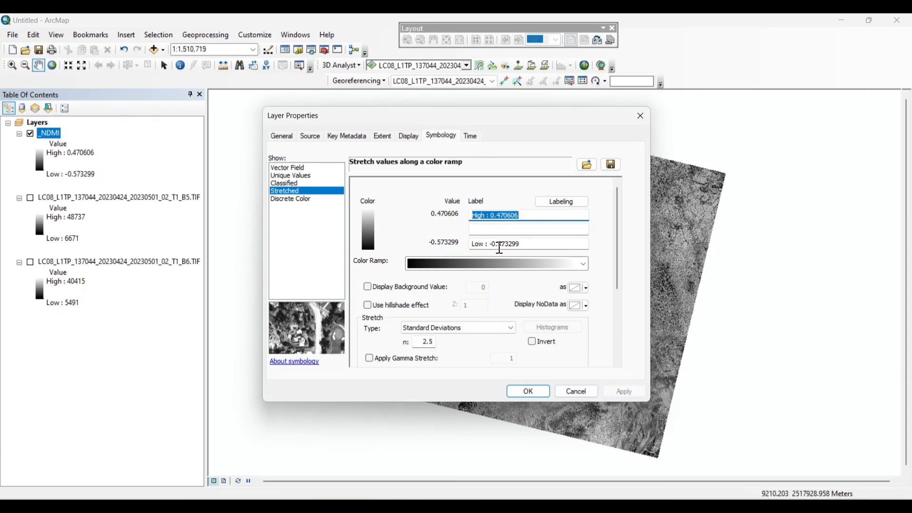
- Apply the Red to Blue Diverging, Bright color ramp with Invert unchecked
click(539, 216)
click(584, 265)
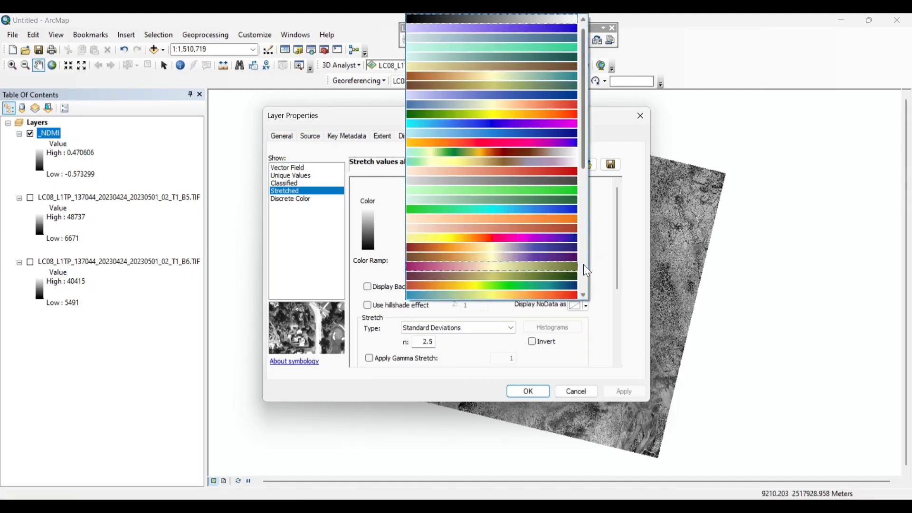
right_click(587, 271)
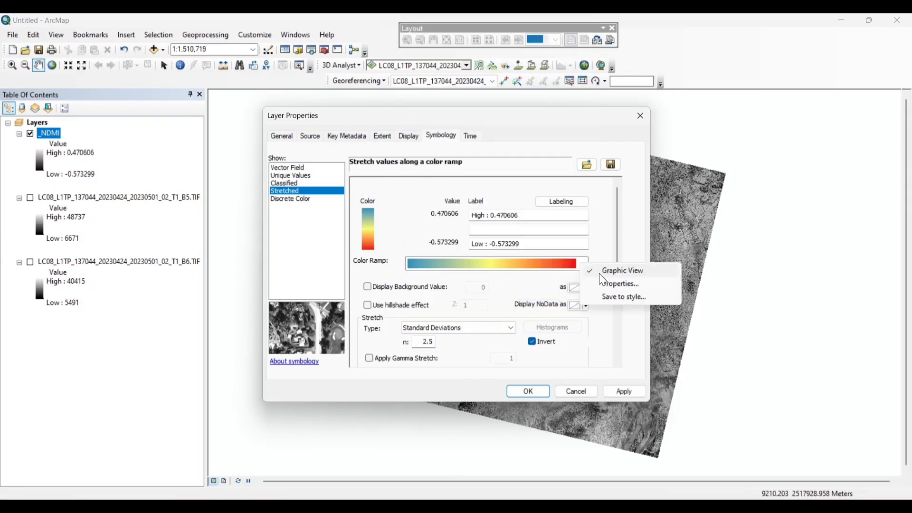
click(599, 273)
click(584, 271)
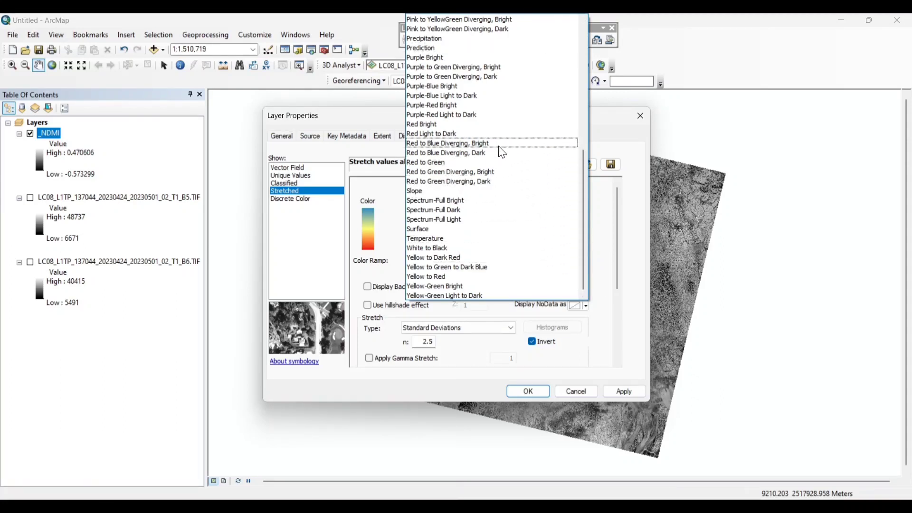
click(475, 144)
click(524, 216)
- Relabel the High end 'Wet' and the Low end 'Dry', then apply and close
key(BackSpace)
key(BackSpace)
key(BackSpace)
key(BackSpace)
key(BackSpace)
key(BackSpace)
key(BackSpace)
key(BackSpace)
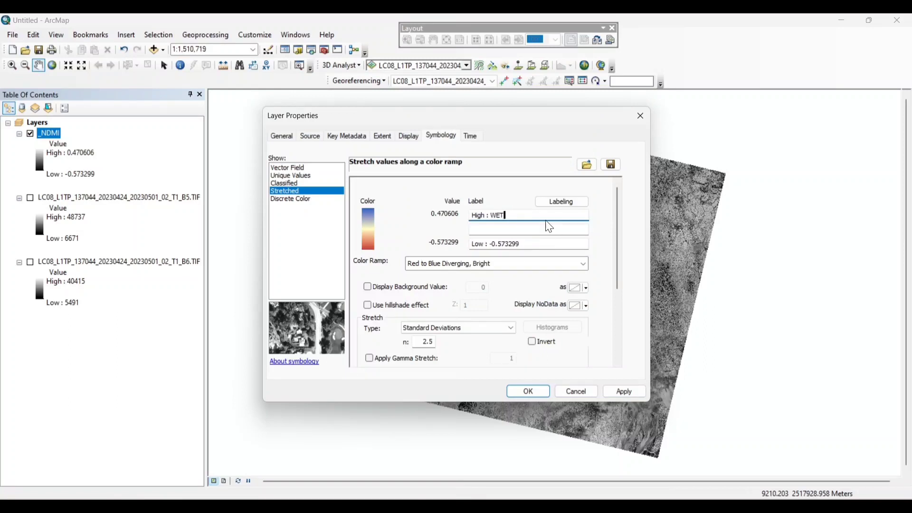
text(Wet)
click(551, 245)
key(BackSpace)
key(BackSpace)
key(BackSpace)
key(BackSpace)
key(BackSpace)
key(BackSpace)
key(BackSpace)
key(BackSpace)
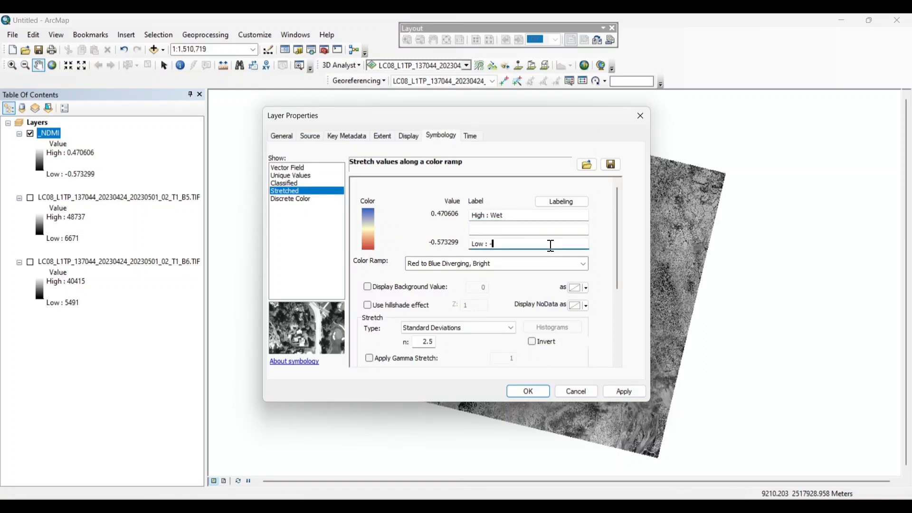
text(Dry)
click(625, 389)
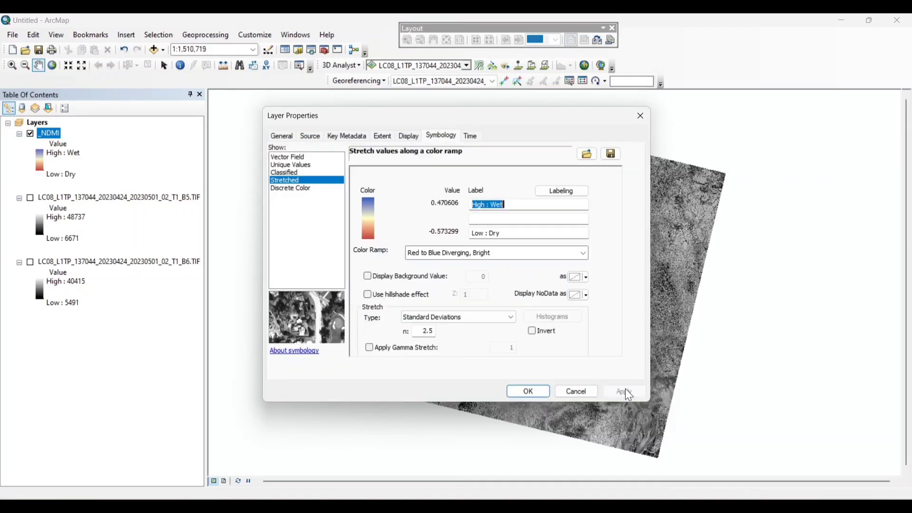
click(536, 387)
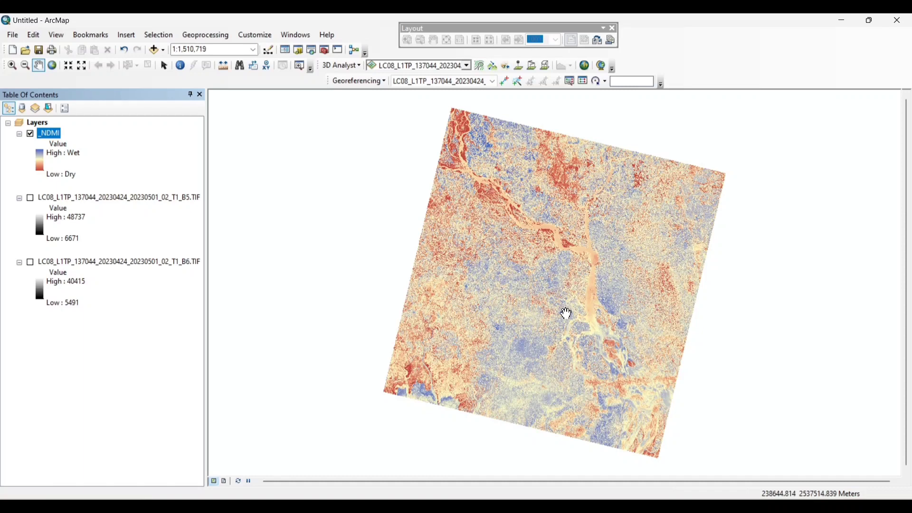
- Zoom in and out to inspect wet and dry areas of the NDMI map
scroll(549, 304, up, 3)
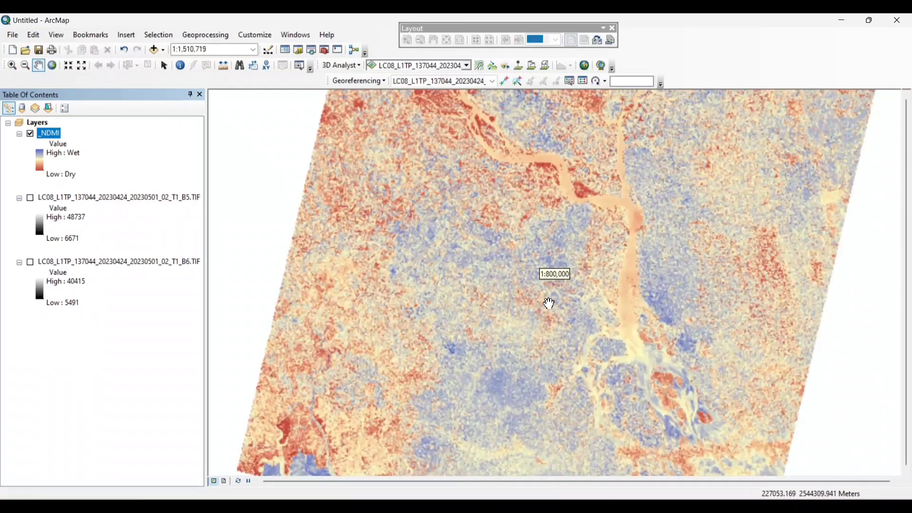
scroll(486, 260, up, 1)
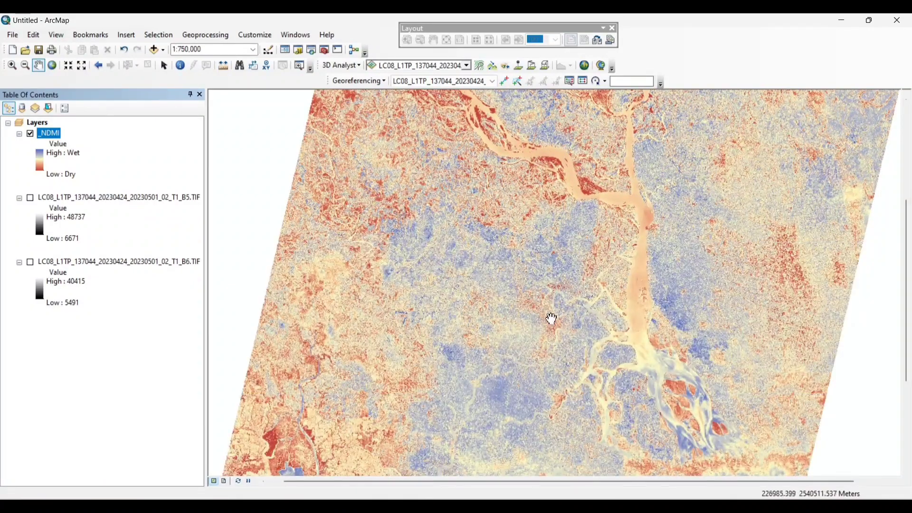
scroll(549, 313, up, 1)
scroll(551, 308, down, 2)
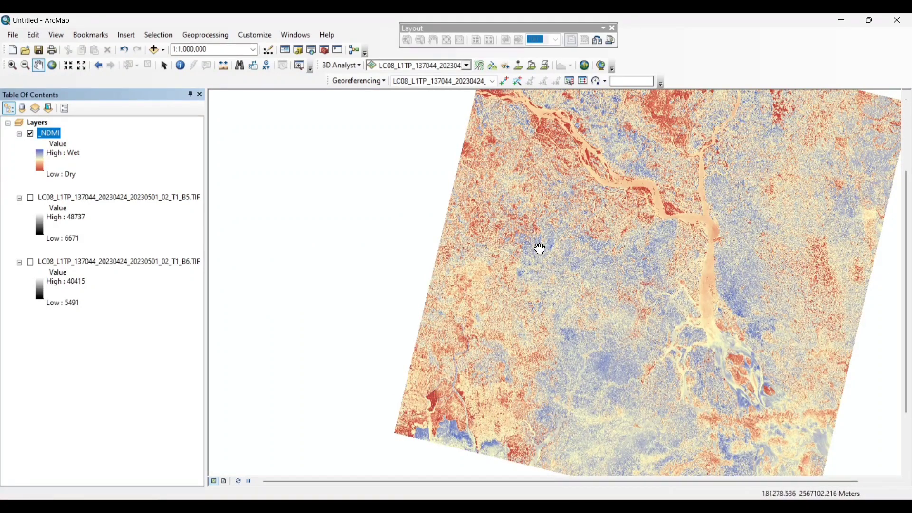
scroll(684, 267, up, 1)
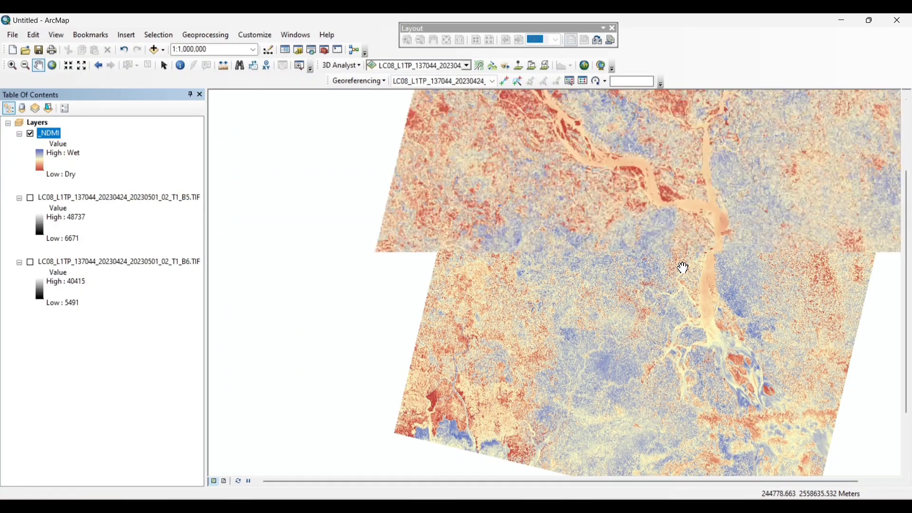
scroll(682, 267, down, 1)
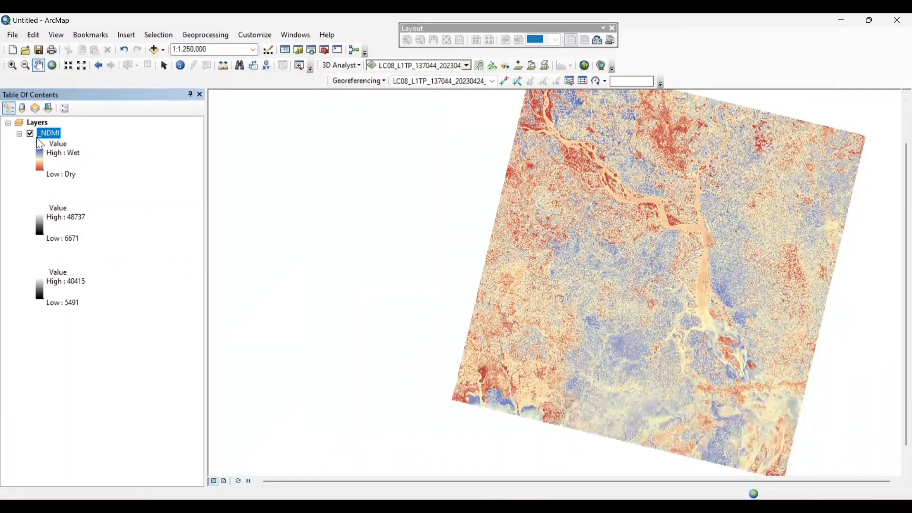
- Zoom to the full _NDMI layer and bring up the File menu
right_click(58, 134)
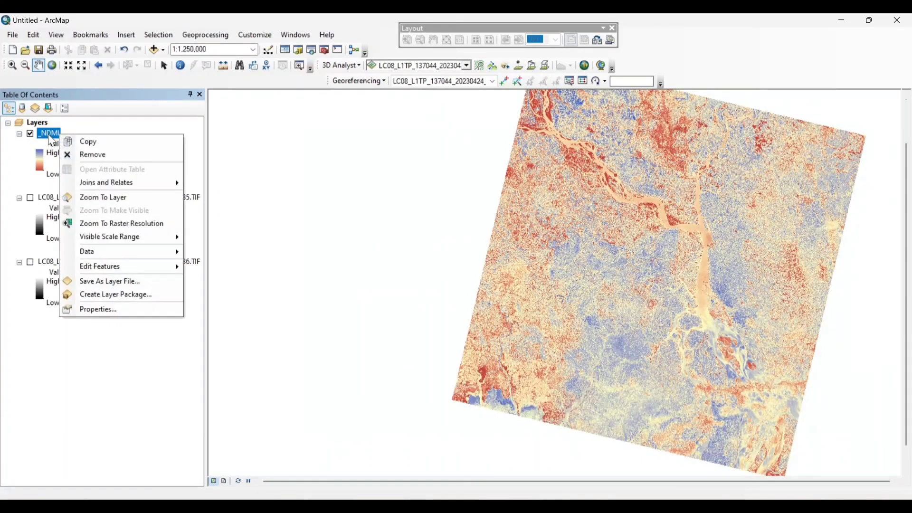
click(103, 198)
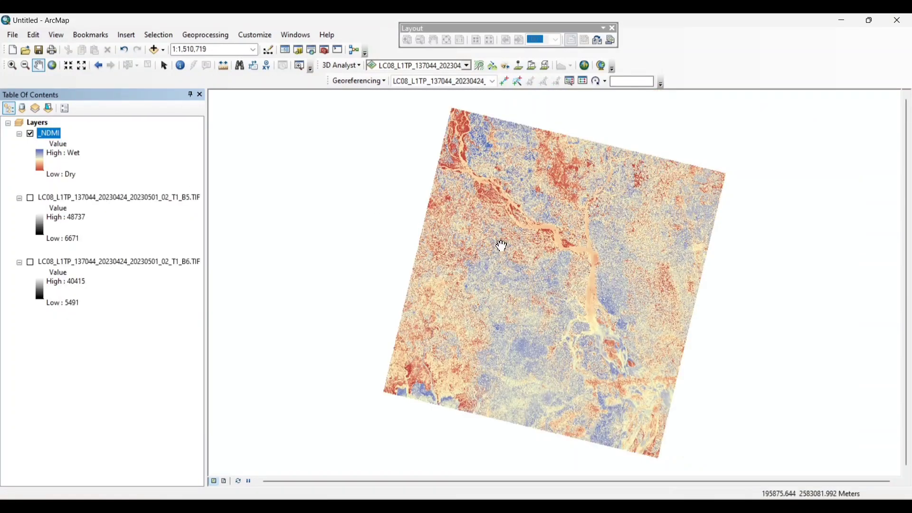
scroll(502, 245, down, 1)
scroll(501, 245, up, 1)
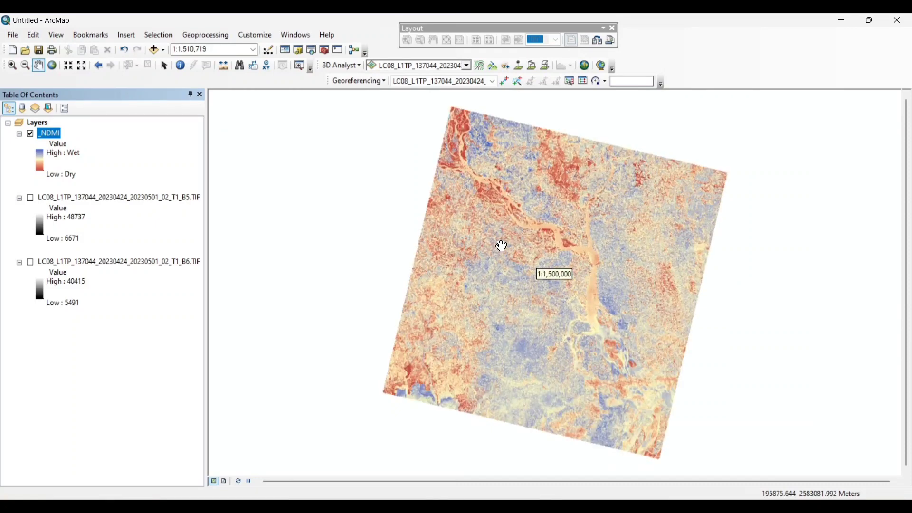
scroll(502, 246, up, 1)
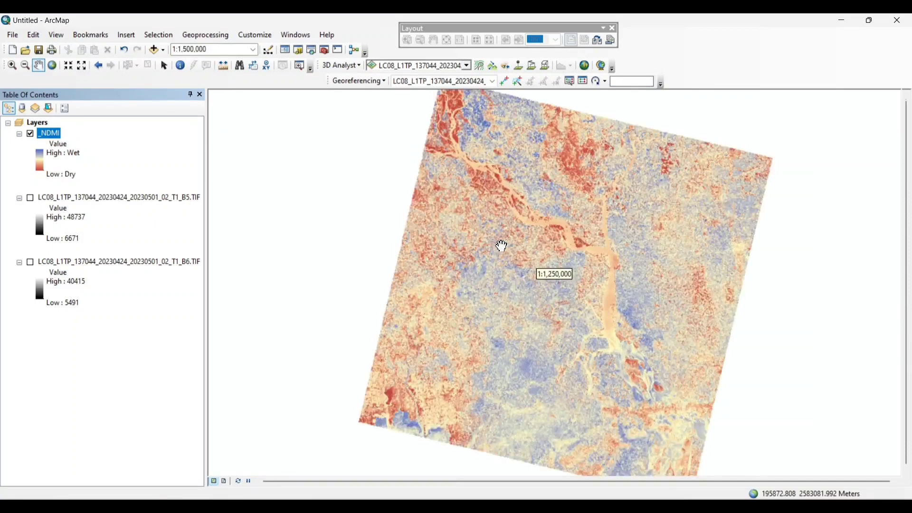
scroll(501, 245, down, 1)
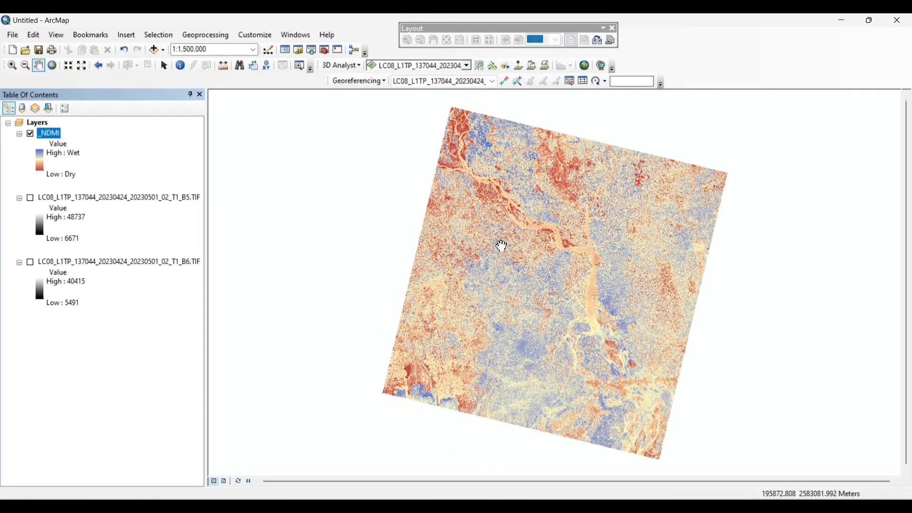
click(11, 36)
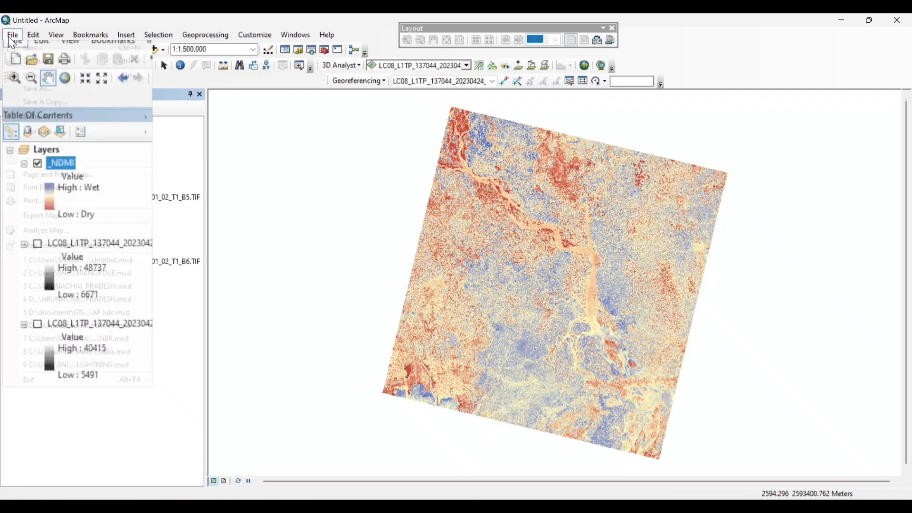